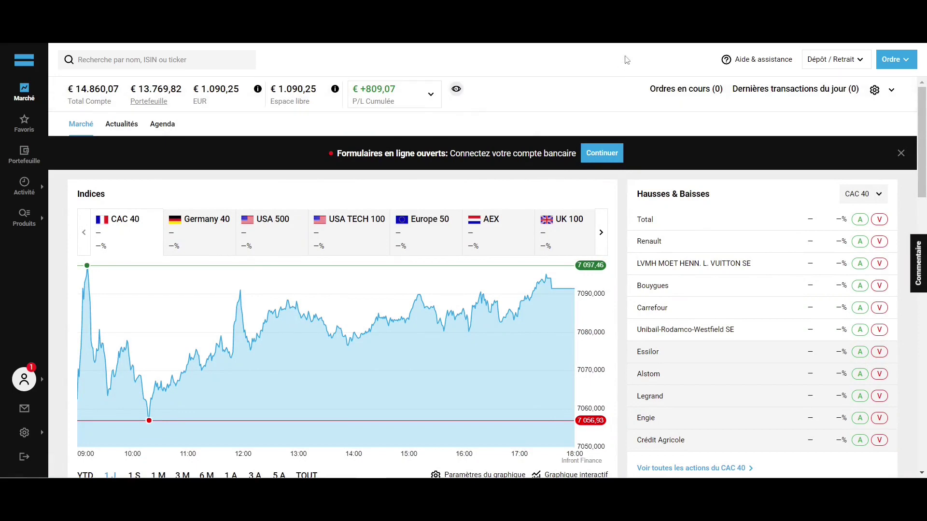
- View the deposit and withdrawal options, and look through the news, agenda and currencies on the Marché page
click(782, 69)
click(827, 65)
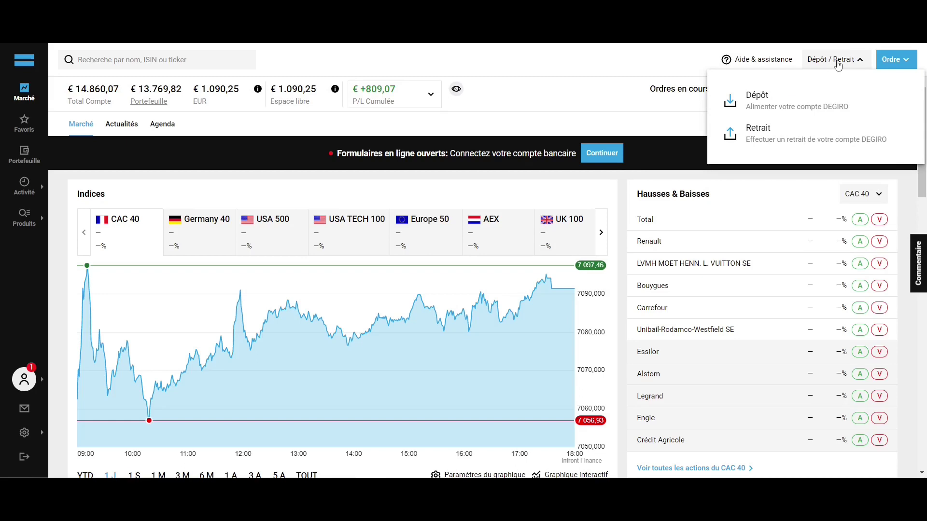
click(838, 64)
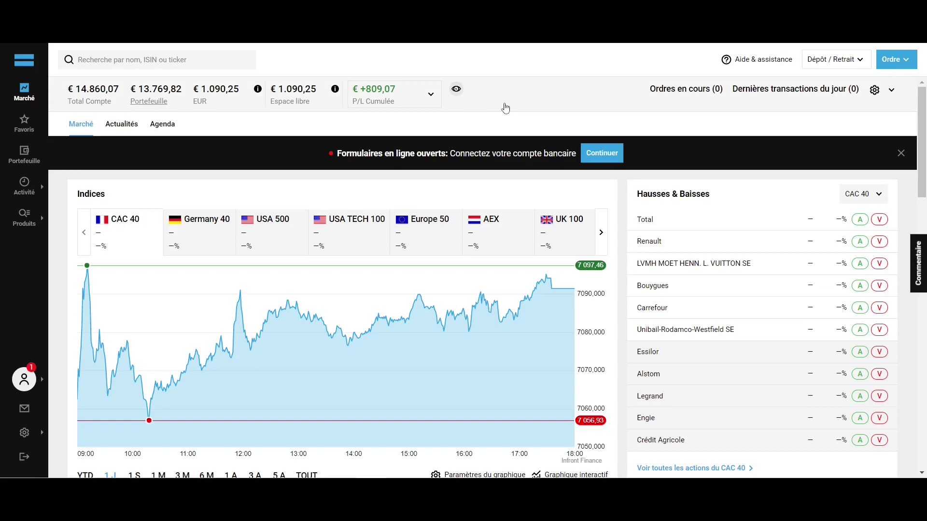
scroll(619, 194, down, 5)
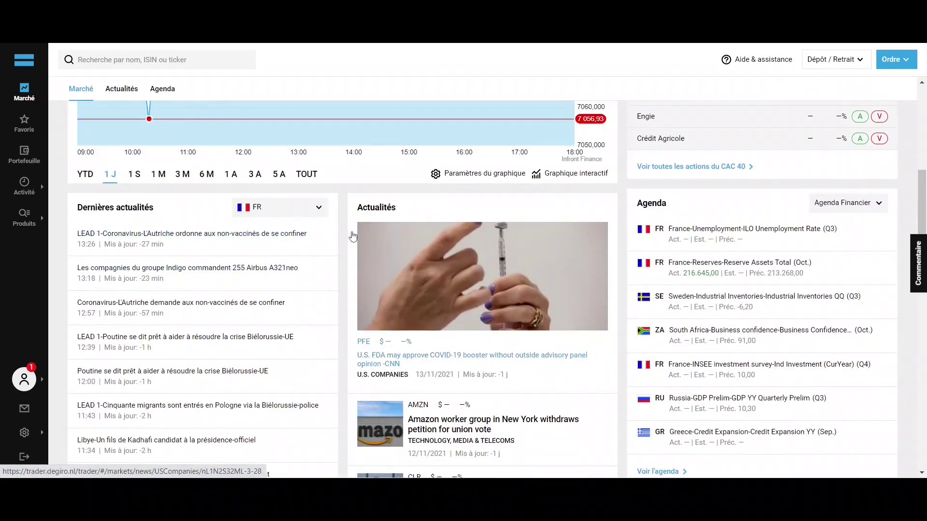
scroll(350, 235, down, 4)
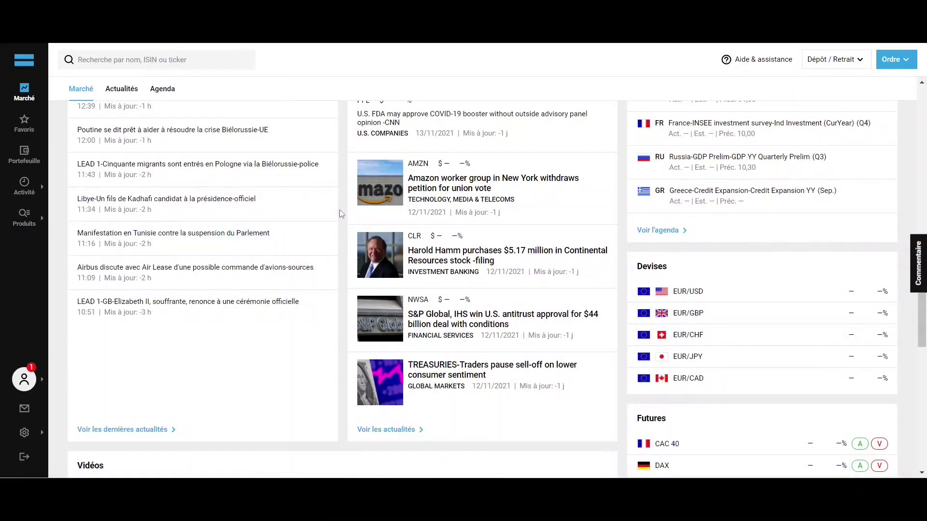
- Open the Favoris list and look through the products saved in it
click(24, 122)
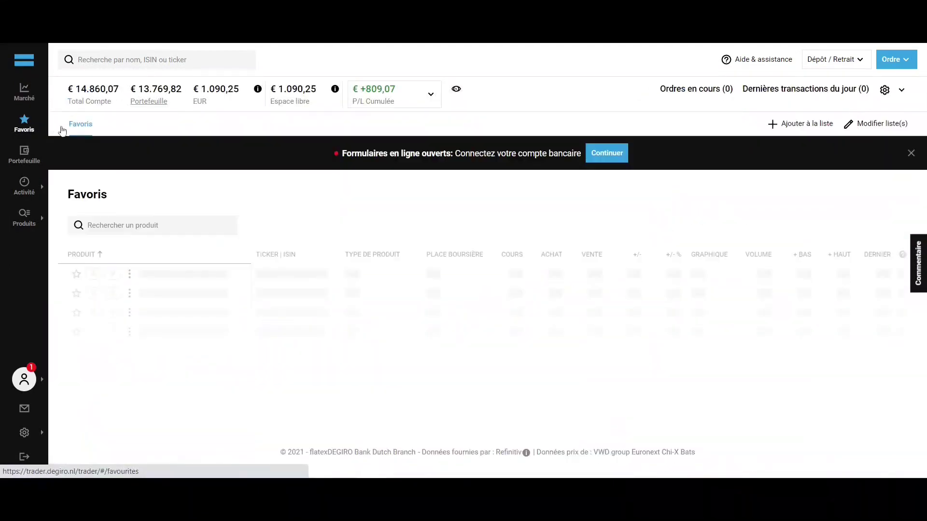
scroll(265, 188, down, 3)
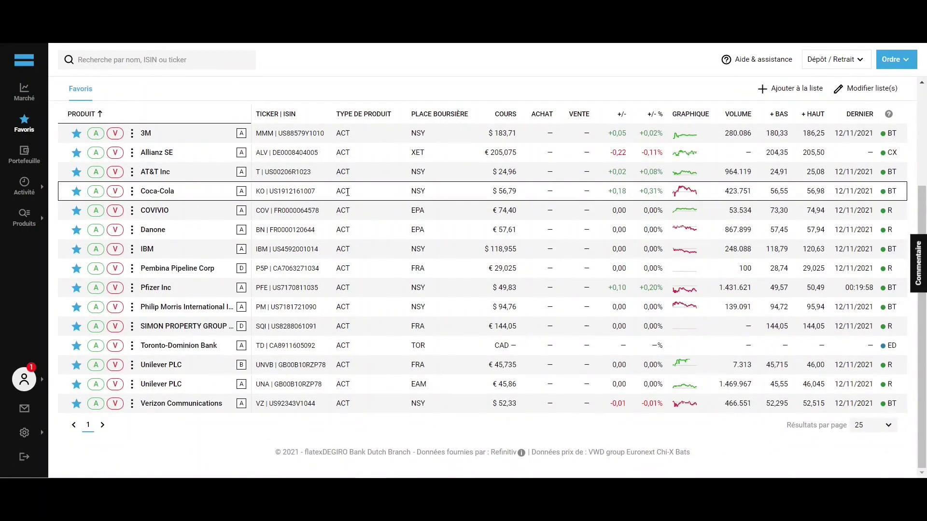
scroll(348, 192, up, 3)
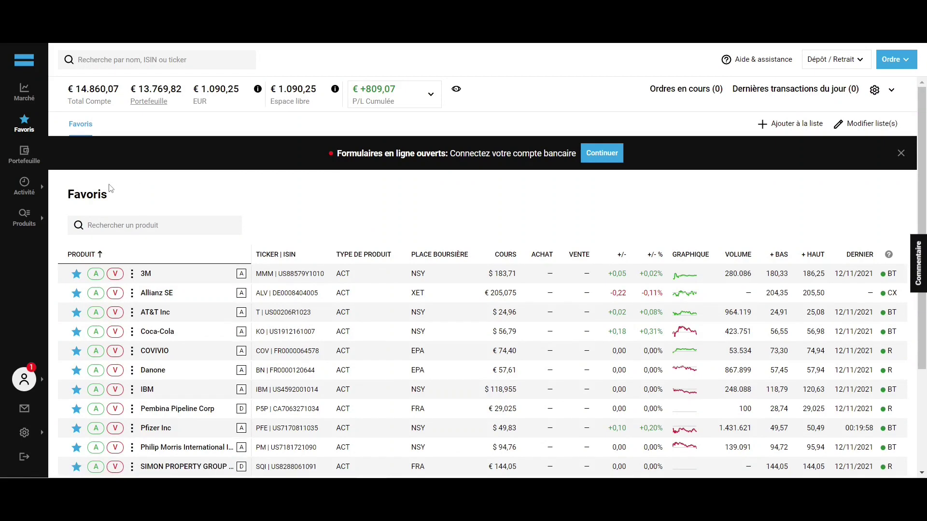
- List all French stocks from the product catalogue
click(23, 221)
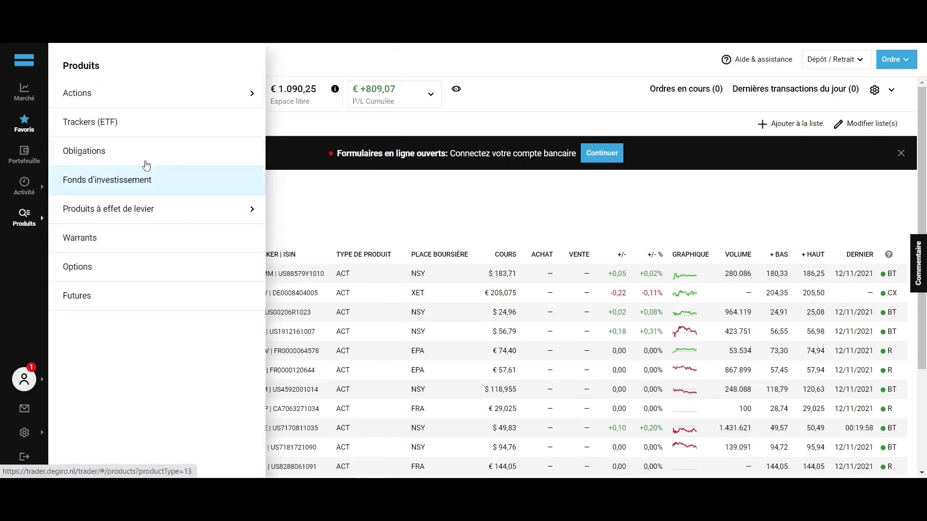
mouse_move(166, 93)
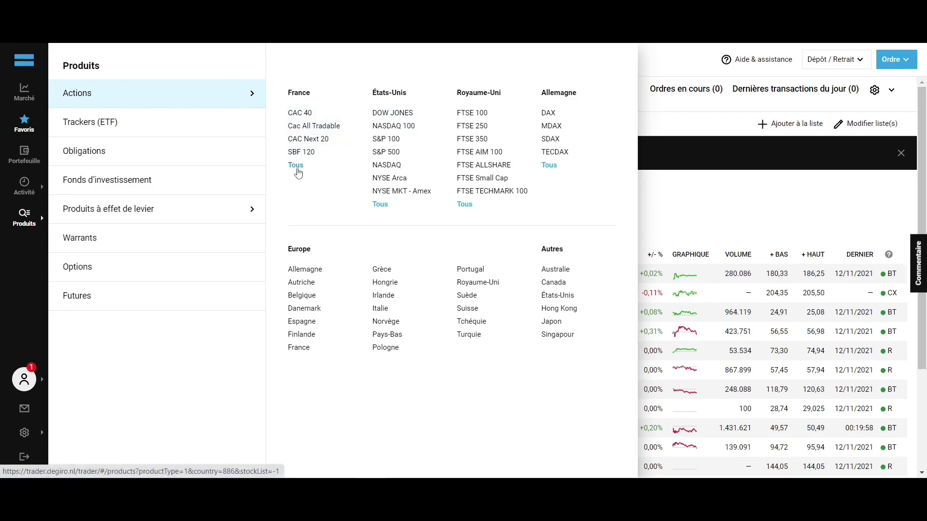
click(296, 165)
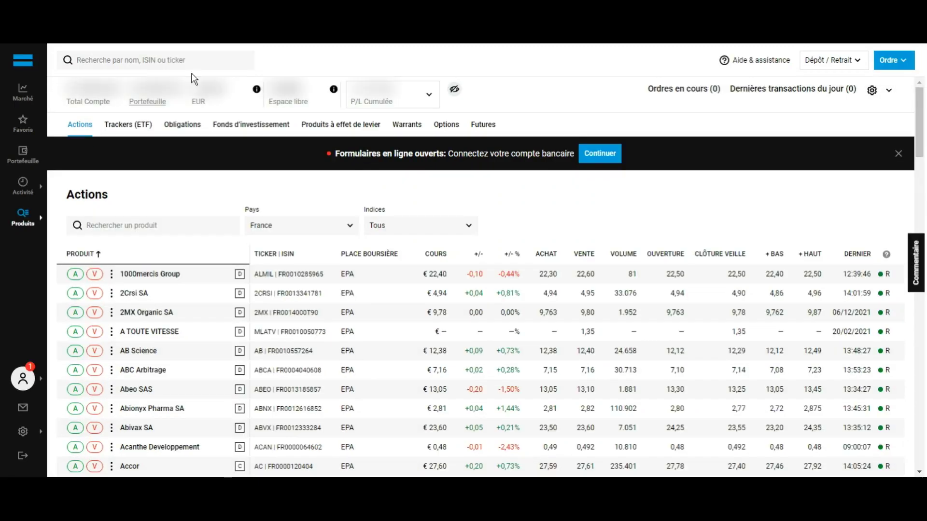
- Search for the Neurones stock and open its product page
click(166, 67)
text(Neurones)
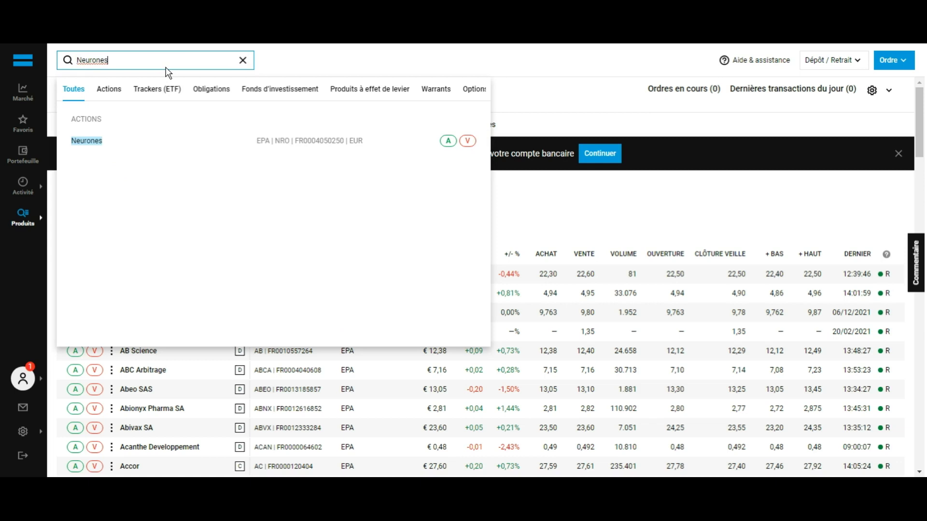
click(174, 145)
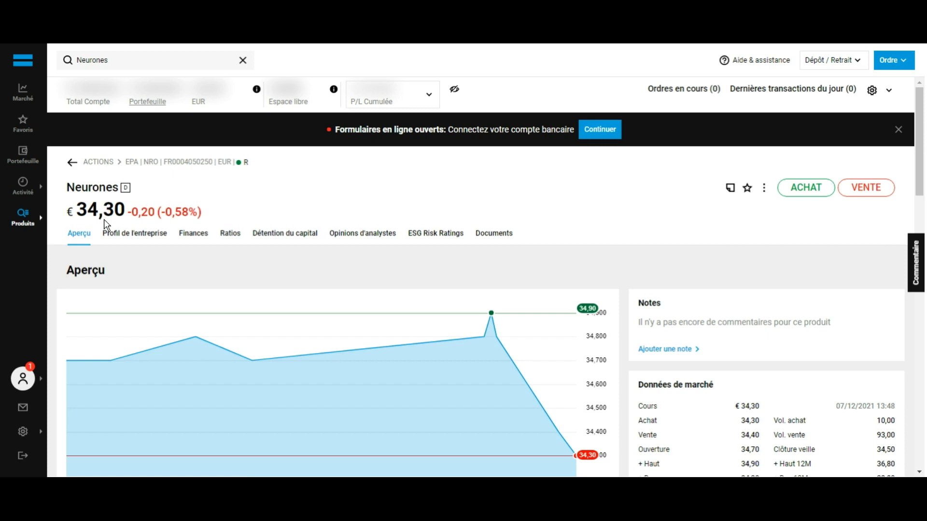
- Examine the price chart, news, market data and order book in the Neurones overview
scroll(103, 219, down, 1)
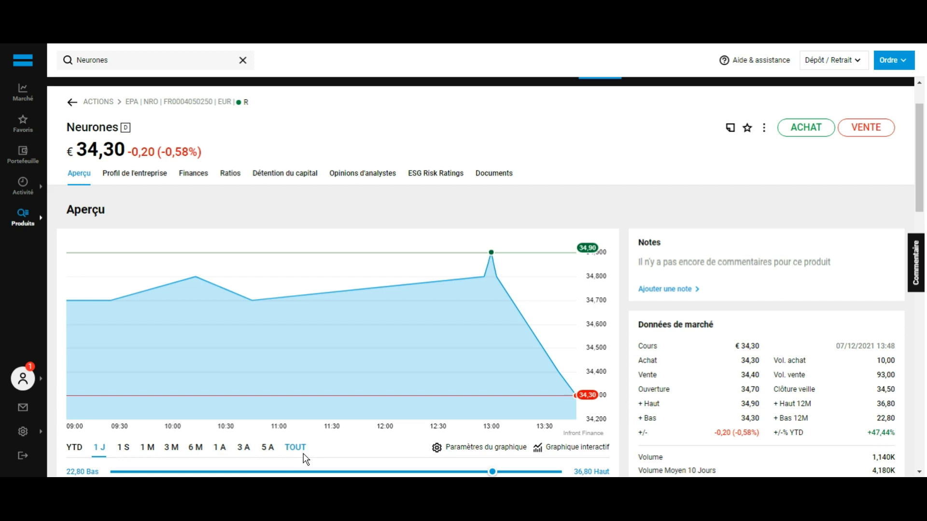
scroll(304, 454, down, 5)
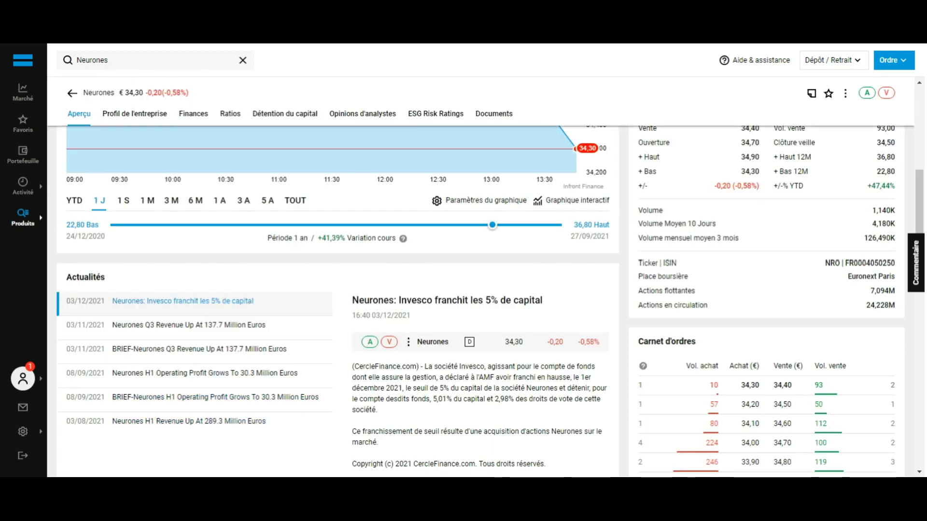
scroll(273, 214, up, 4)
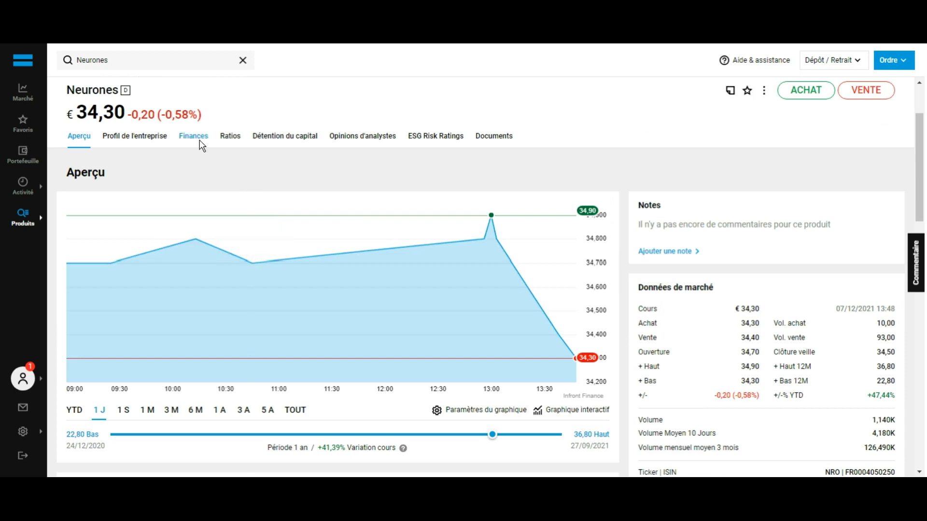
scroll(89, 239, up, 2)
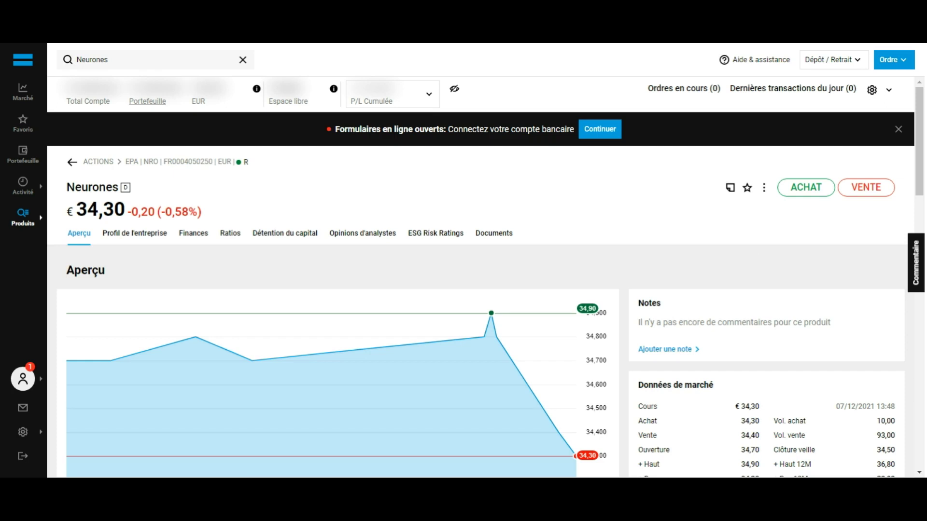
- Fill in a buy order for 1 Neurones share with order type Au marché, and close the order form without submitting it
click(815, 193)
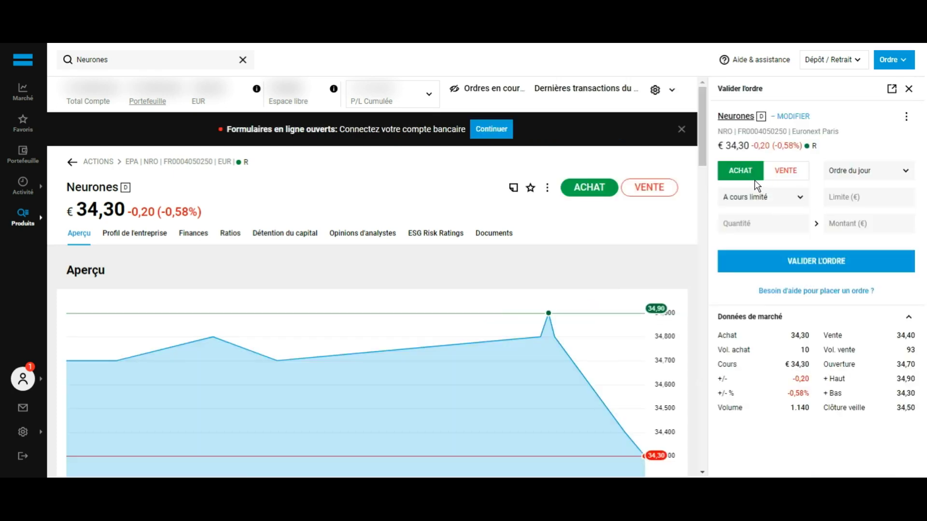
click(763, 209)
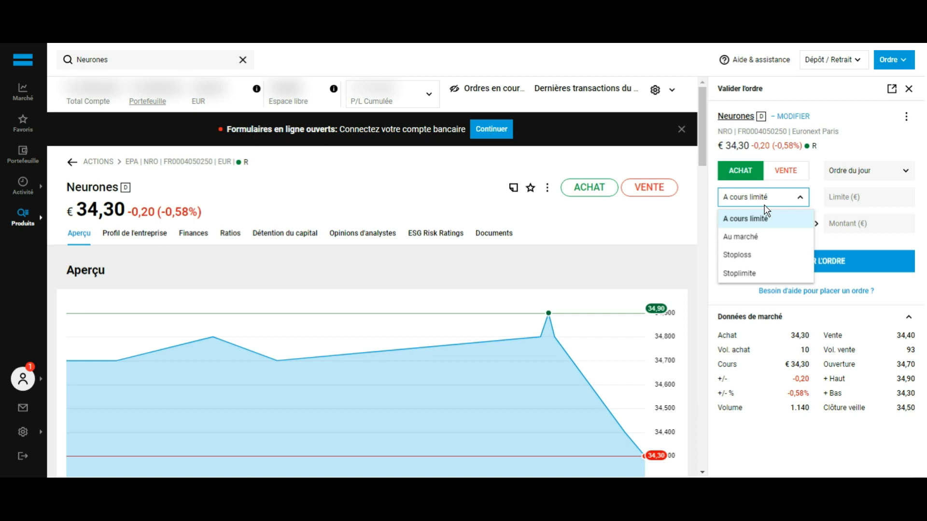
click(778, 243)
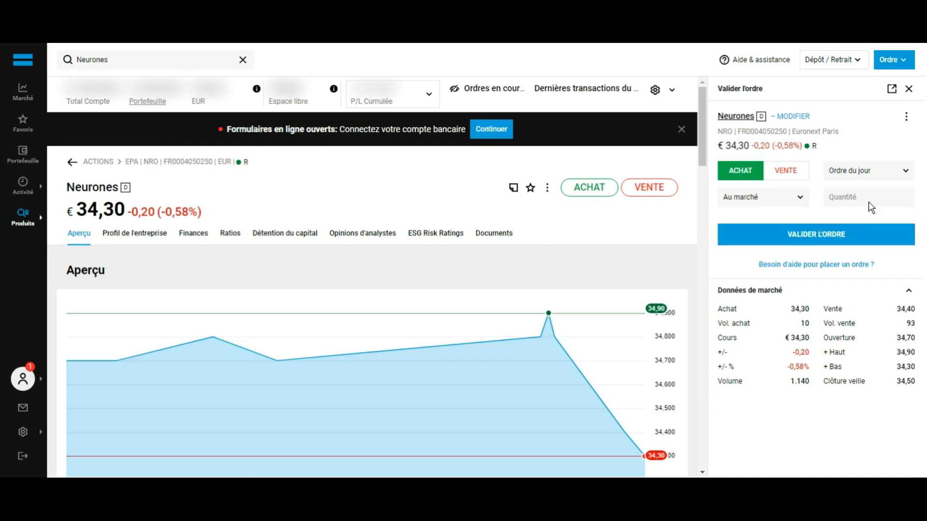
click(881, 204)
text(1)
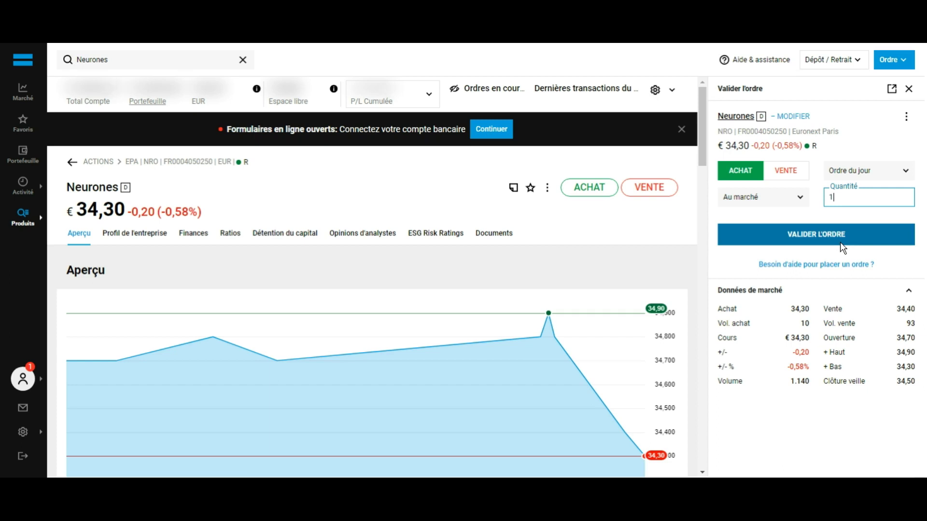
click(915, 95)
click(915, 95)
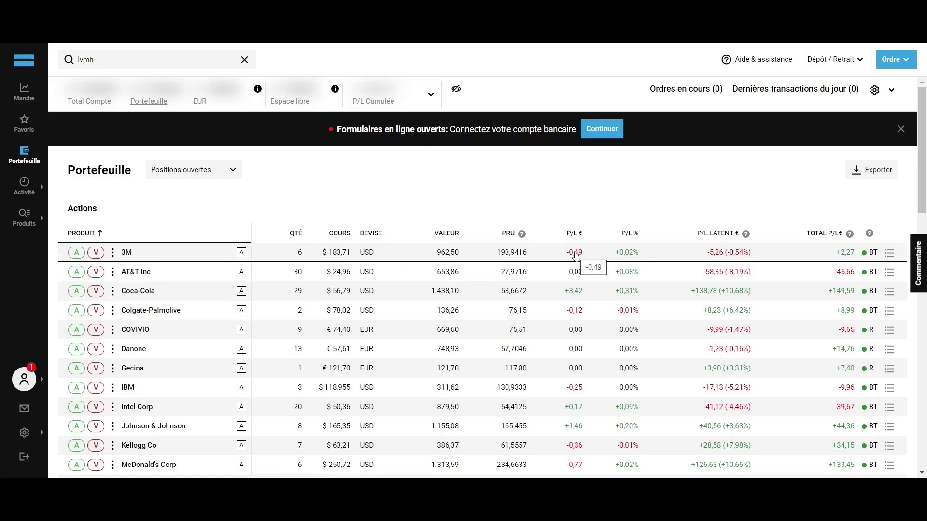
- Examine the open positions, the FM compensation and the upcoming dividends in the portfolio
scroll(627, 238, down, 9)
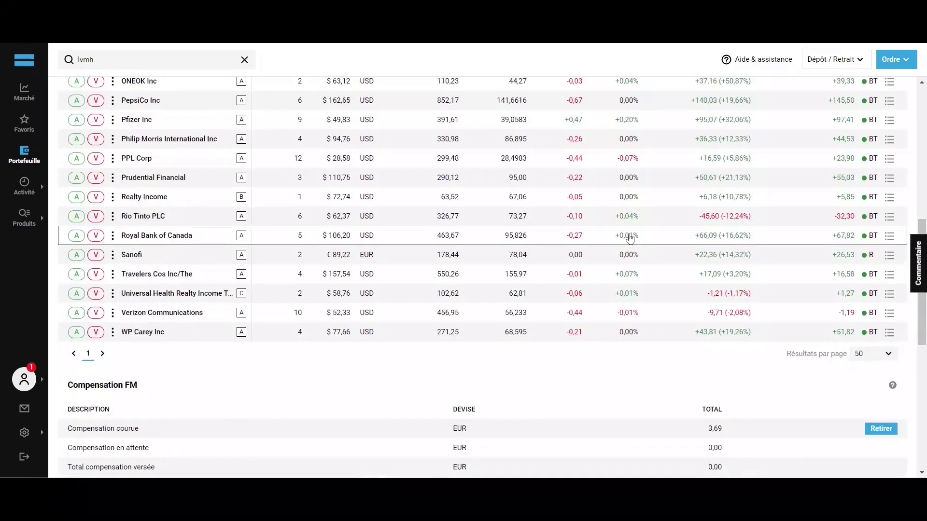
scroll(627, 238, down, 8)
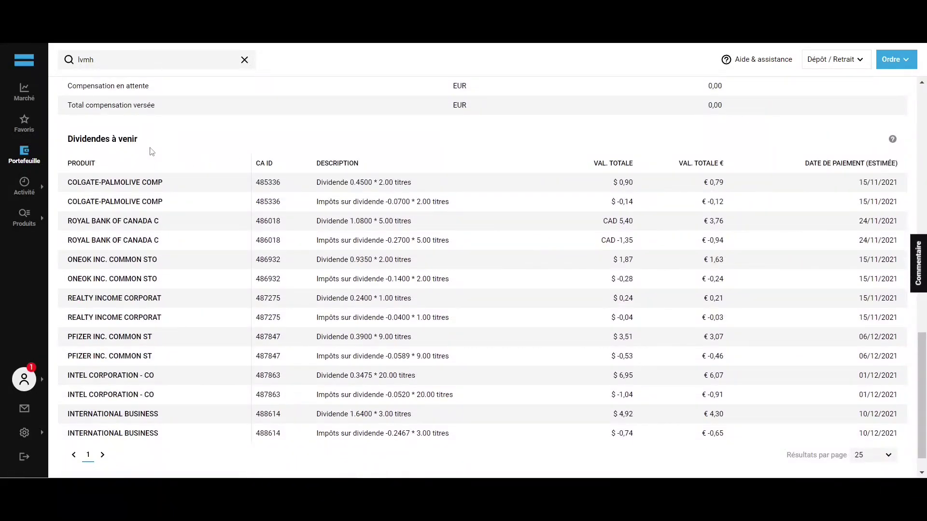
key(Home)
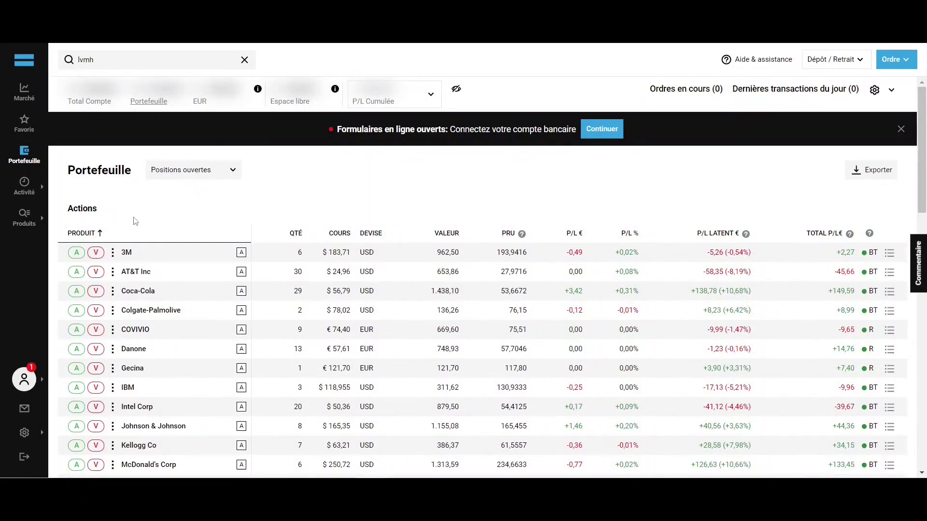
- Fill in a sell order for 1 3M share from the portfolio with order type Au marché
click(96, 253)
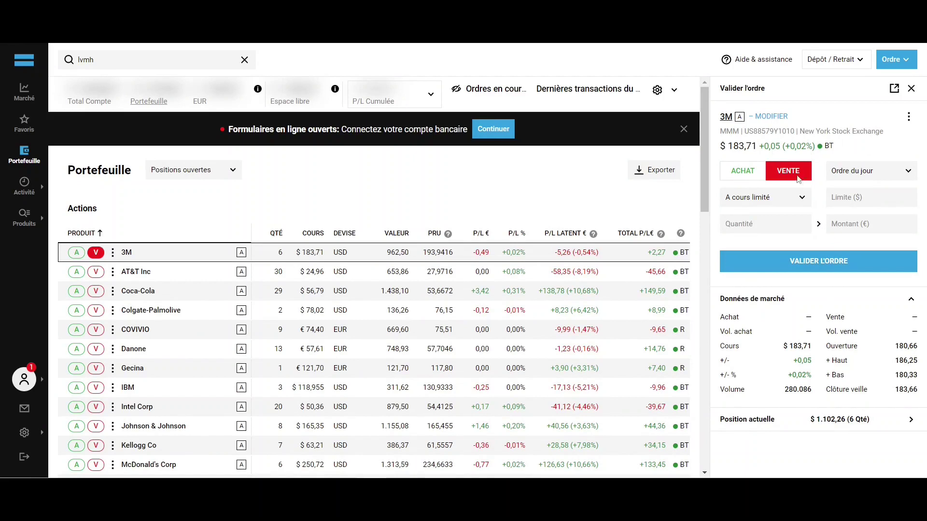
click(789, 201)
click(777, 238)
click(778, 240)
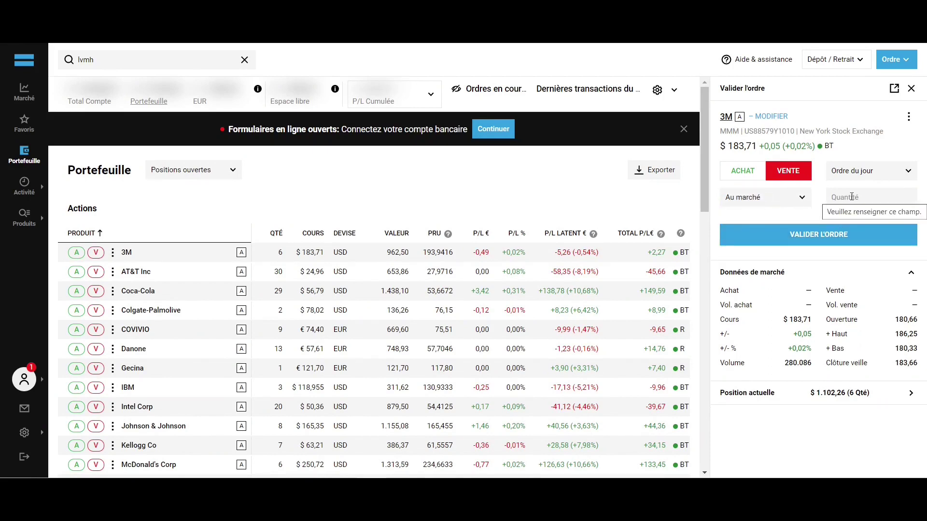
click(851, 196)
text(1)
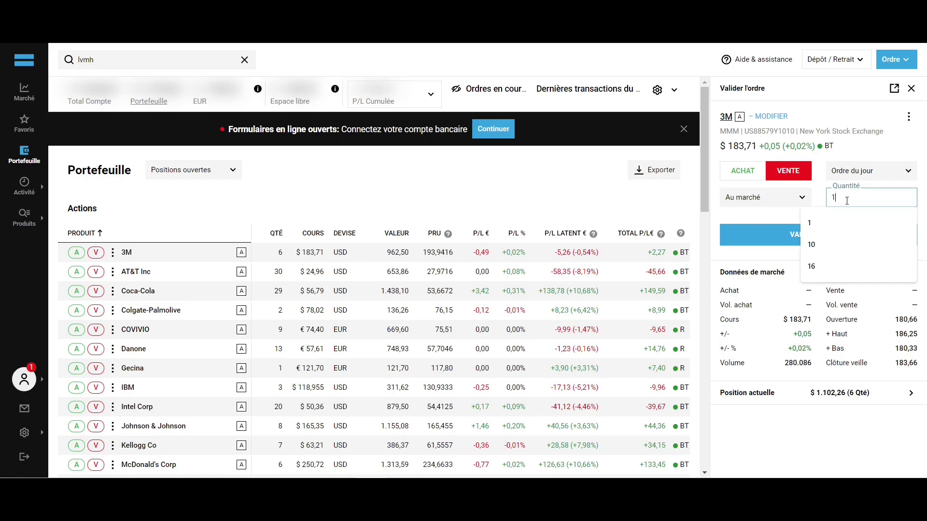
click(819, 192)
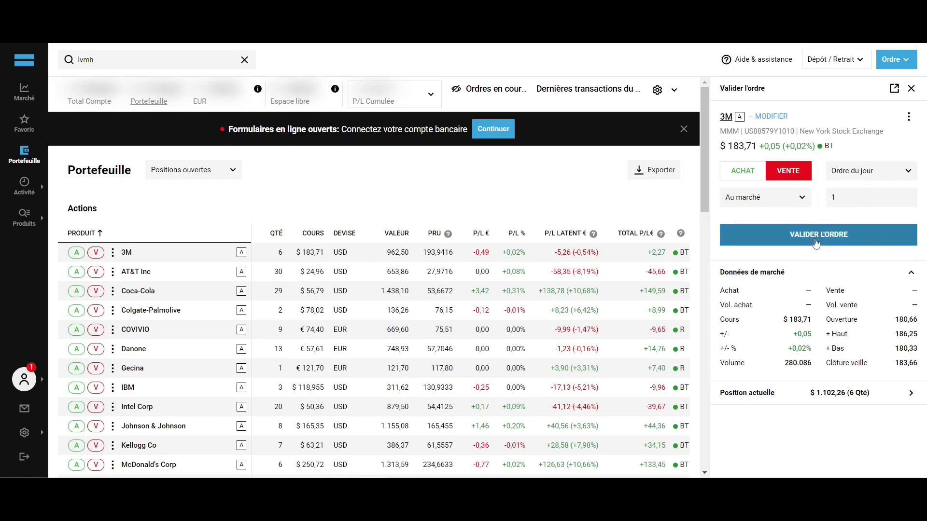